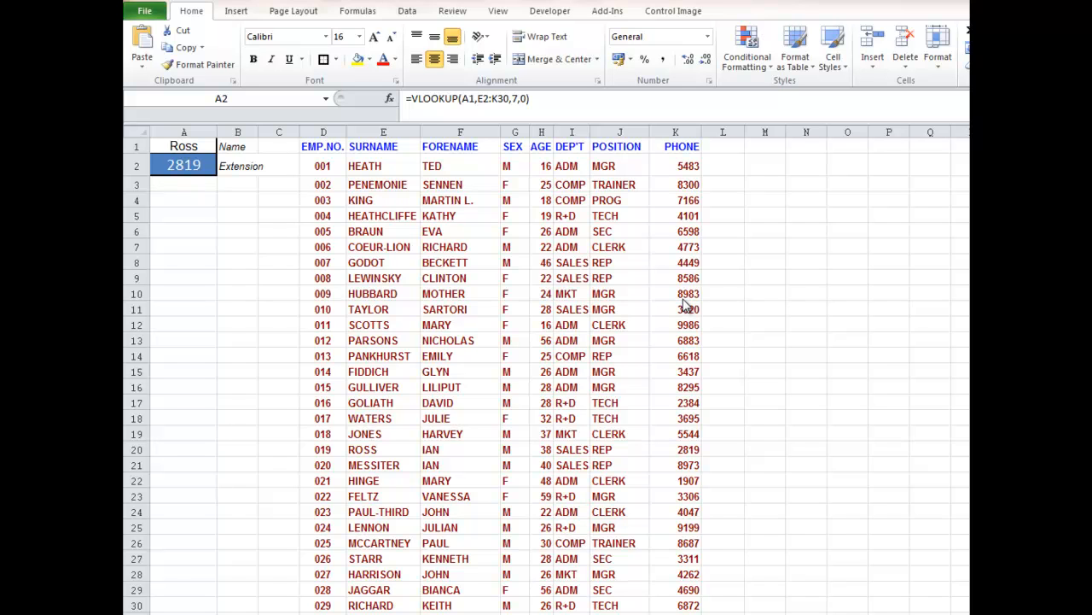
- Examine the surname column beside the employee table and the lookup formula behind the extension cell A2
click(385, 164)
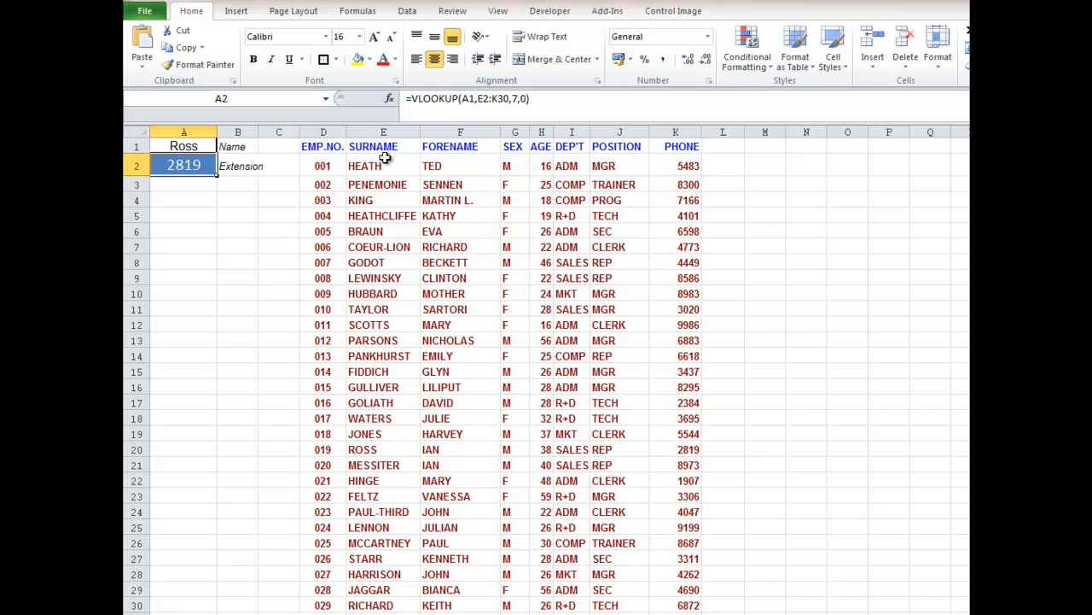
drag(386, 162, 385, 341)
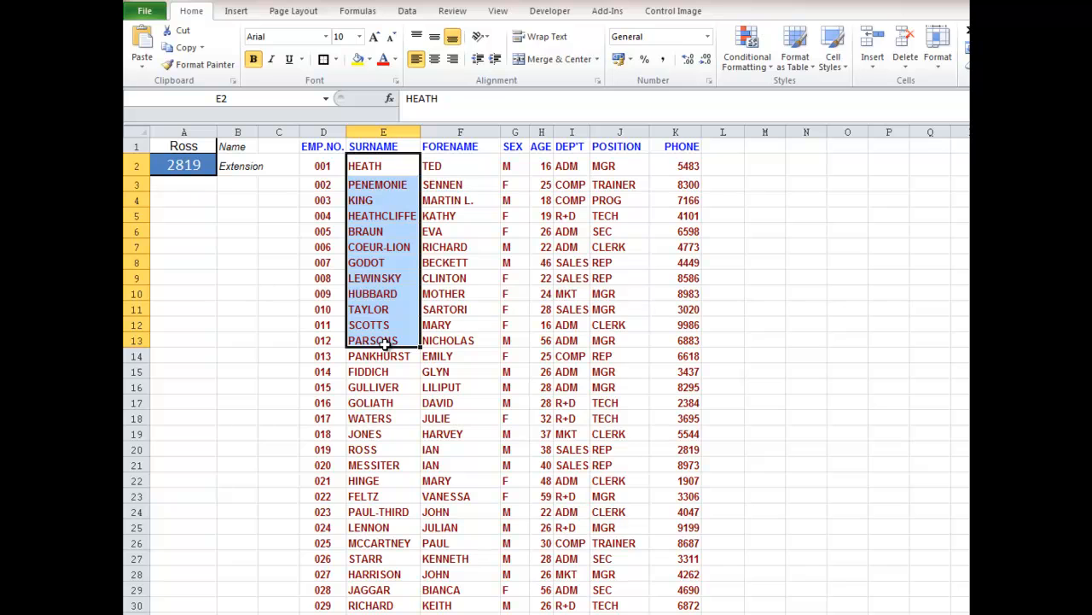
click(197, 166)
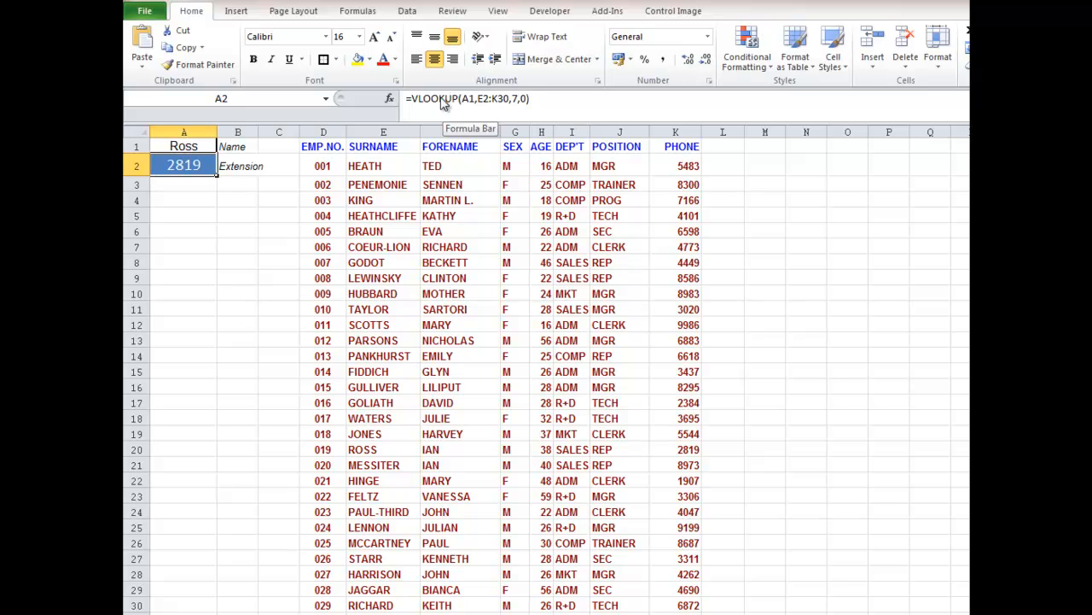
- Replace the lookup name in cell A1 with the surname listed in row 4 of the employee table
click(176, 145)
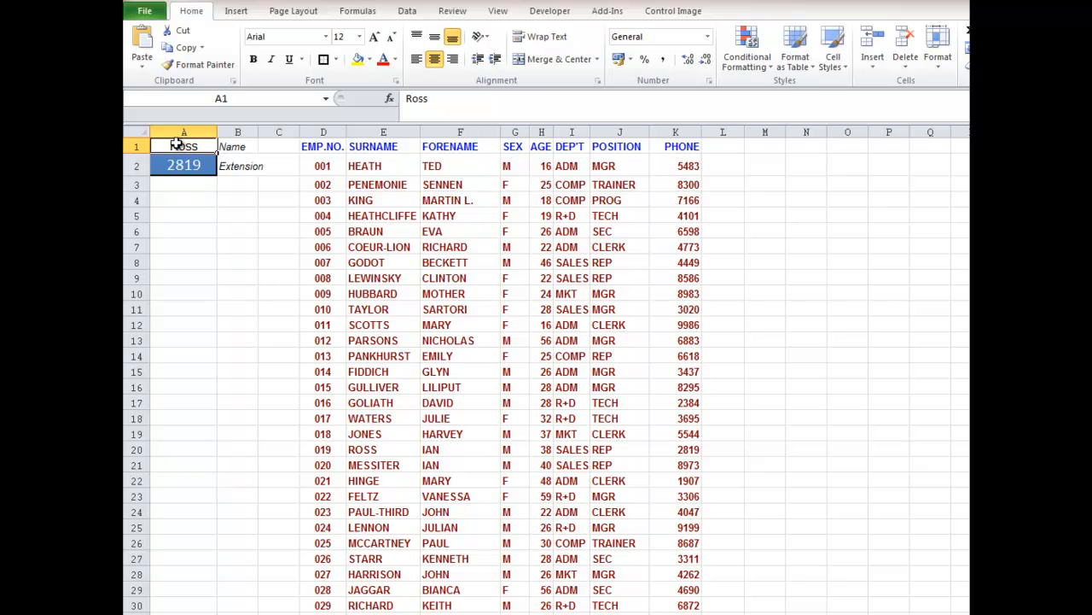
key(BackSpace)
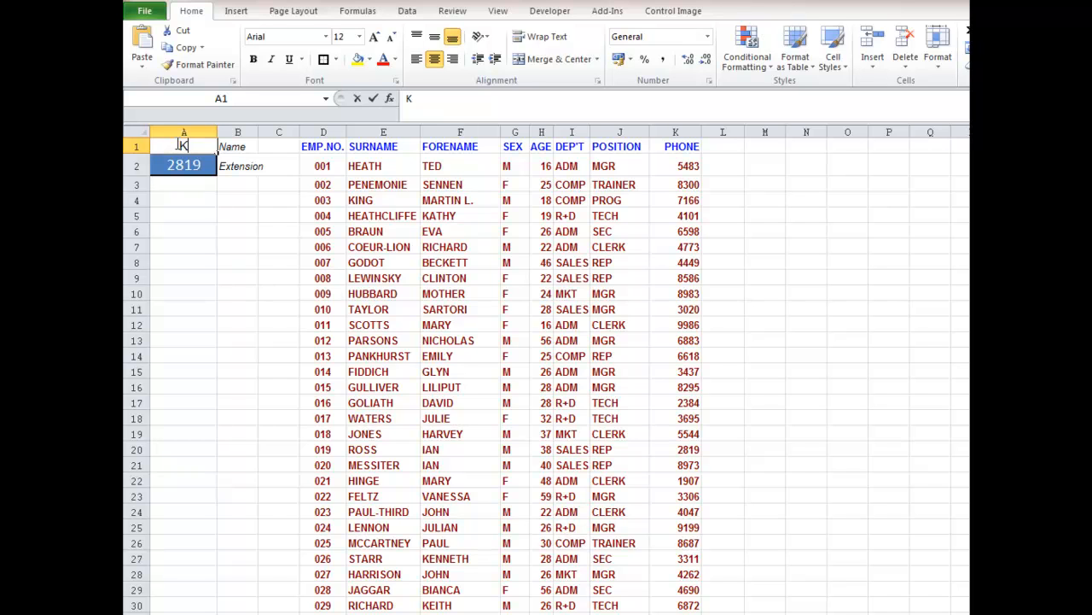
text(King)
key(Return)
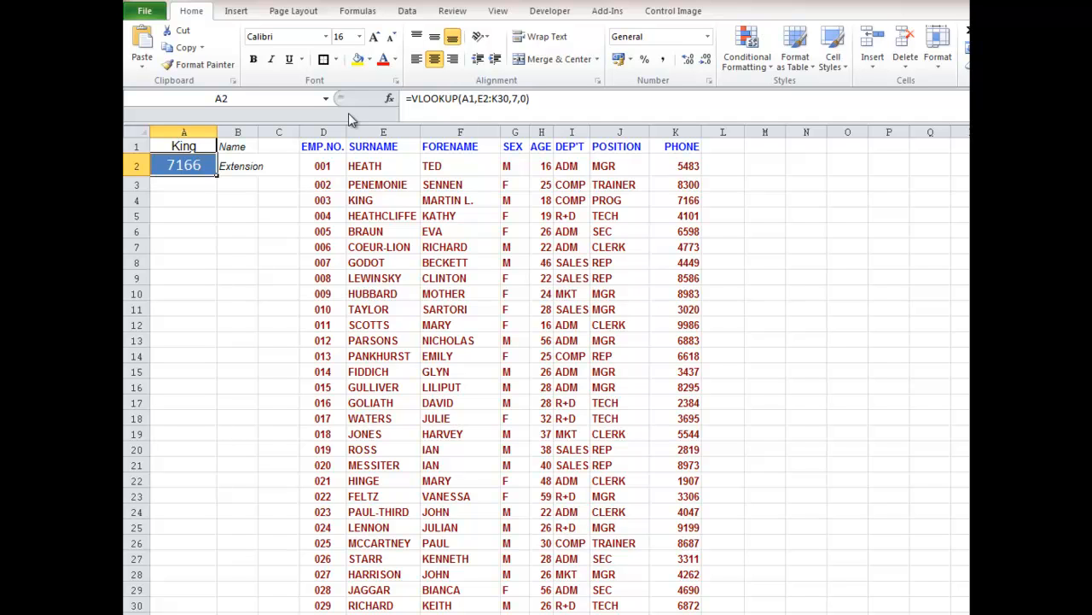
- Examine each argument of the VLOOKUP formula in A2: lookup value, table array, column index and range lookup
click(464, 99)
drag(462, 99, 476, 101)
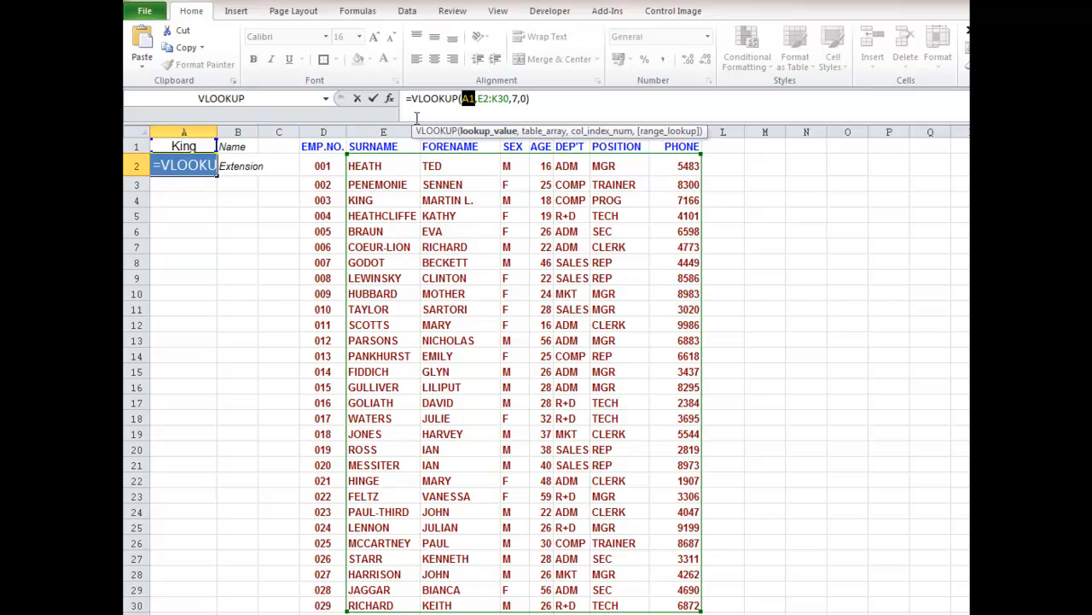
drag(479, 98, 510, 98)
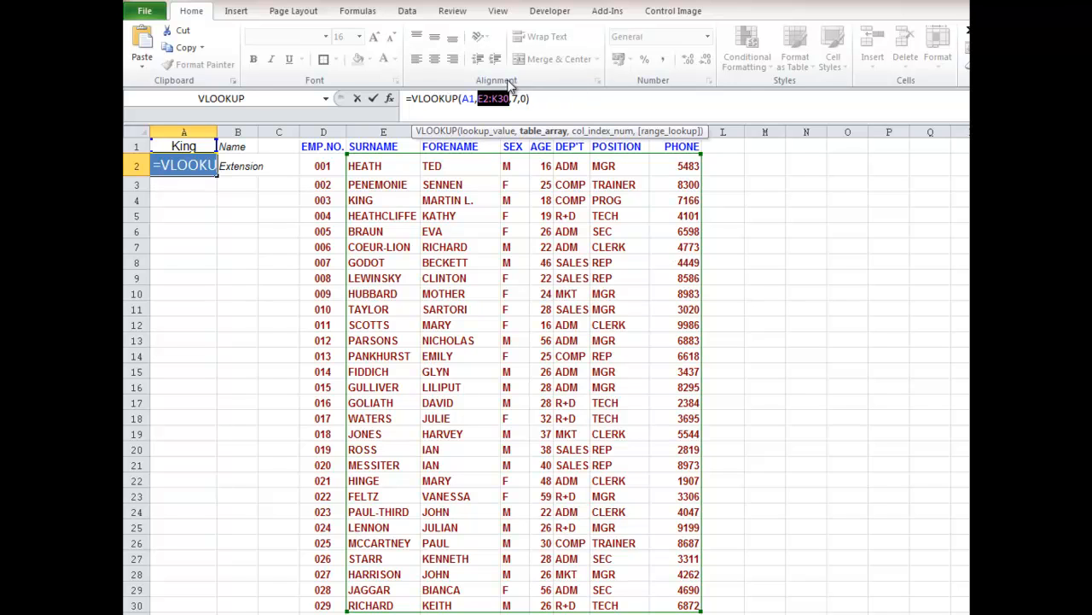
click(516, 99)
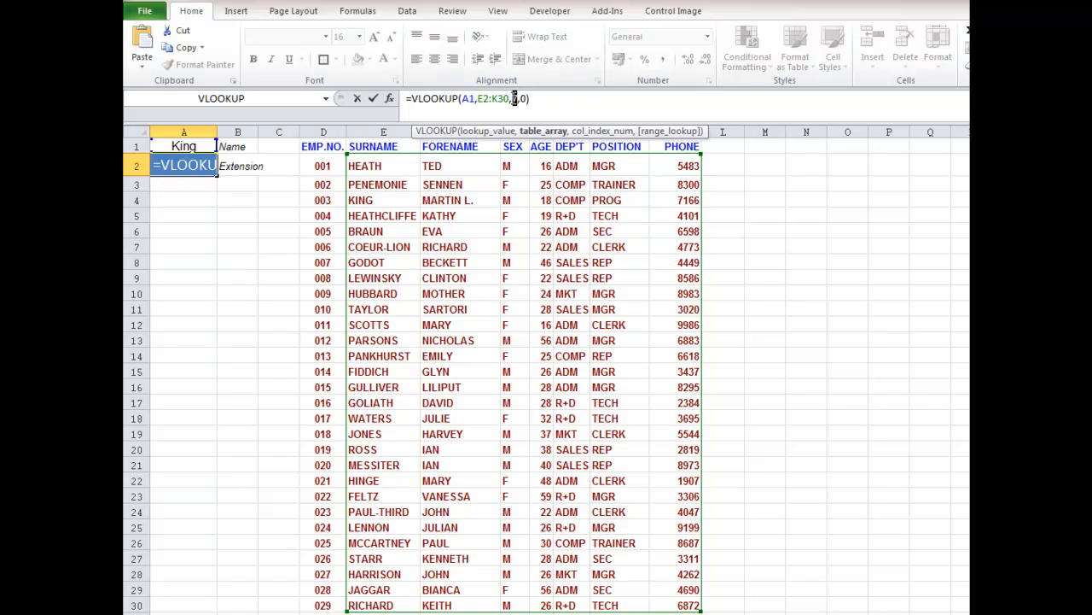
double_click(515, 99)
double_click(524, 99)
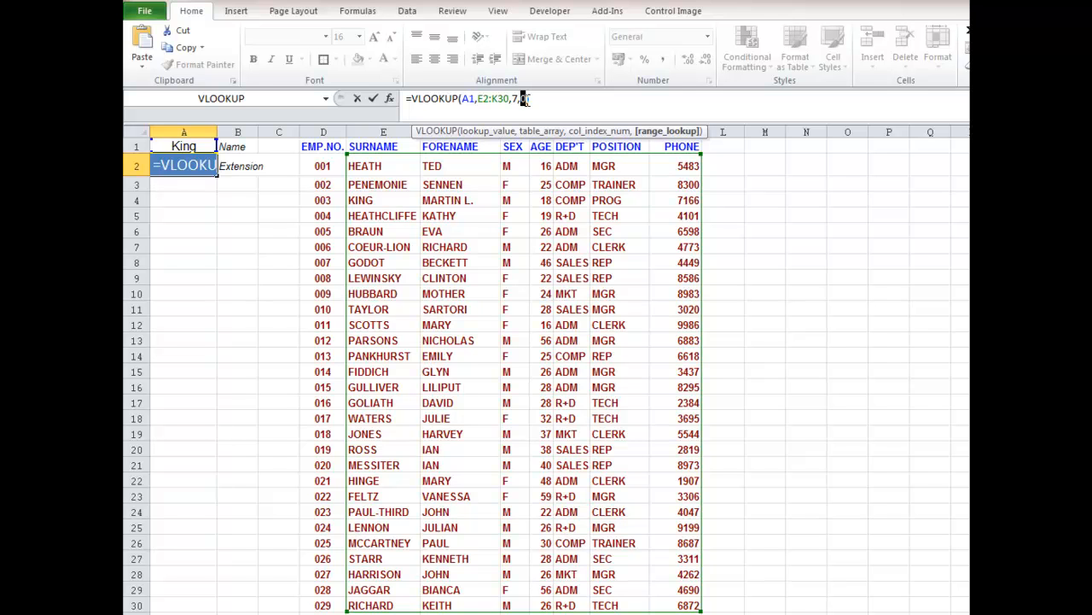
key(Return)
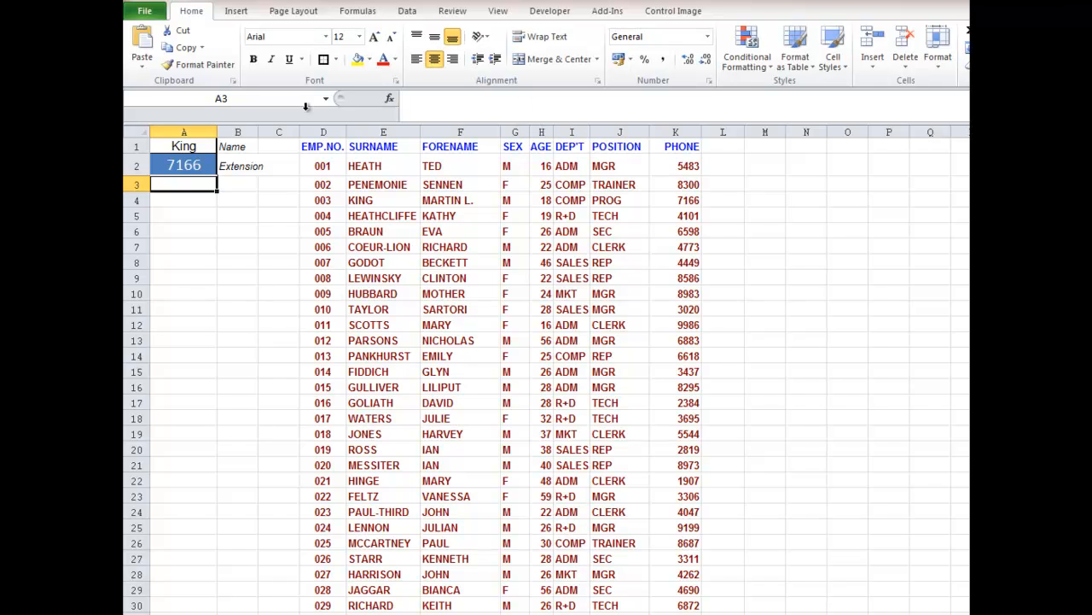
- Clear the formula from cell A2 and insert the VLOOKUP function from the Lookup & Reference category
click(188, 165)
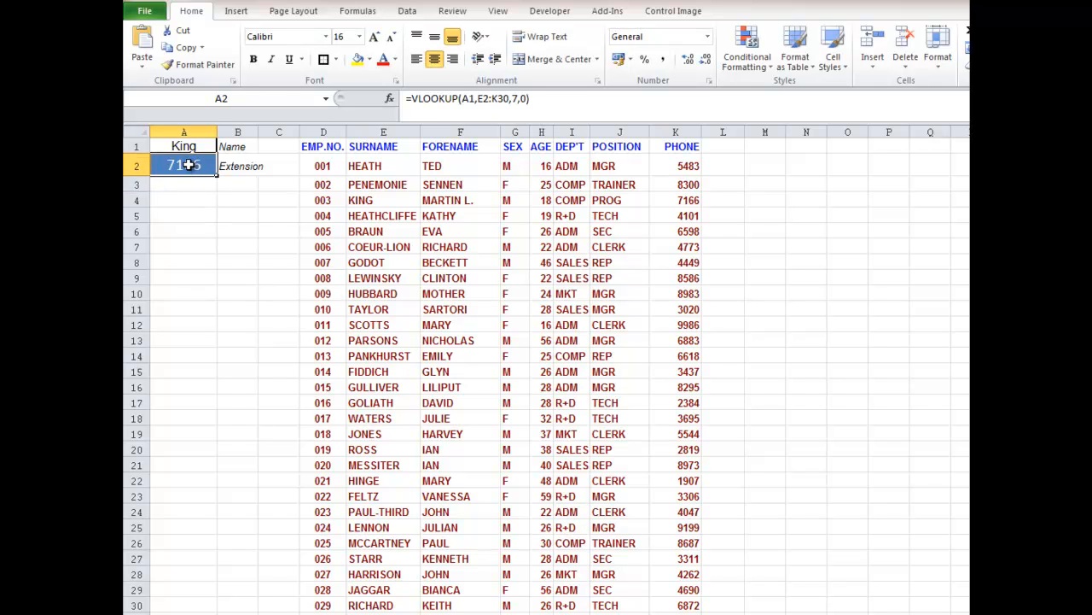
key(Delete)
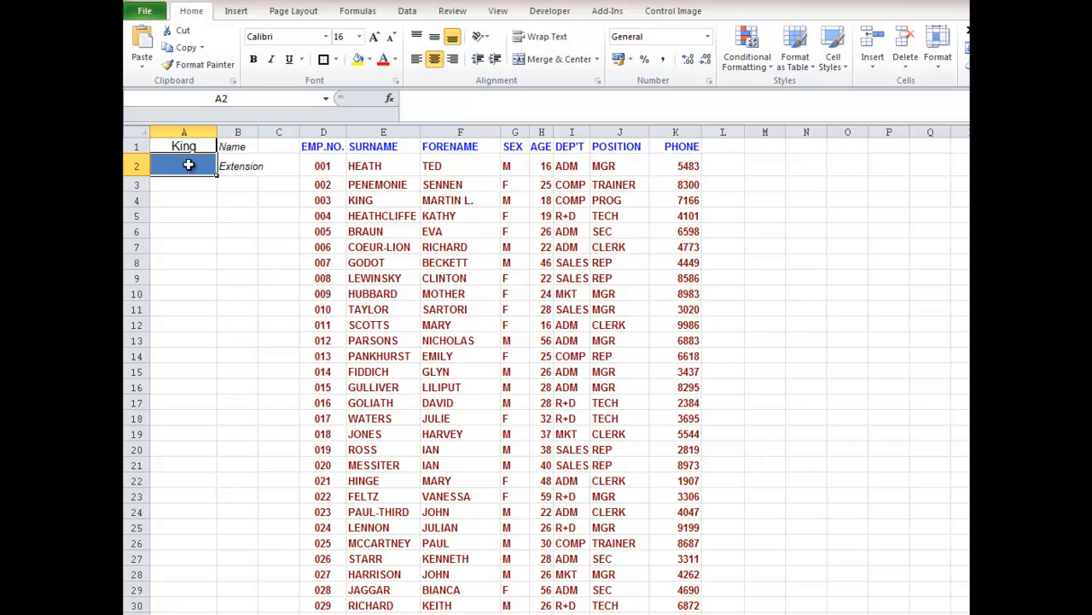
click(390, 99)
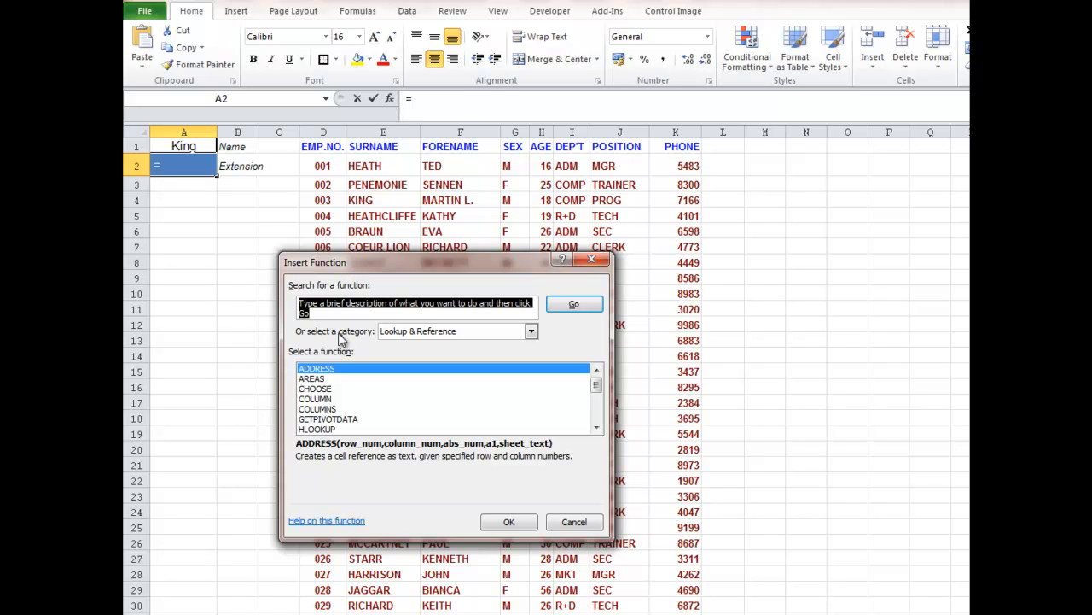
click(429, 332)
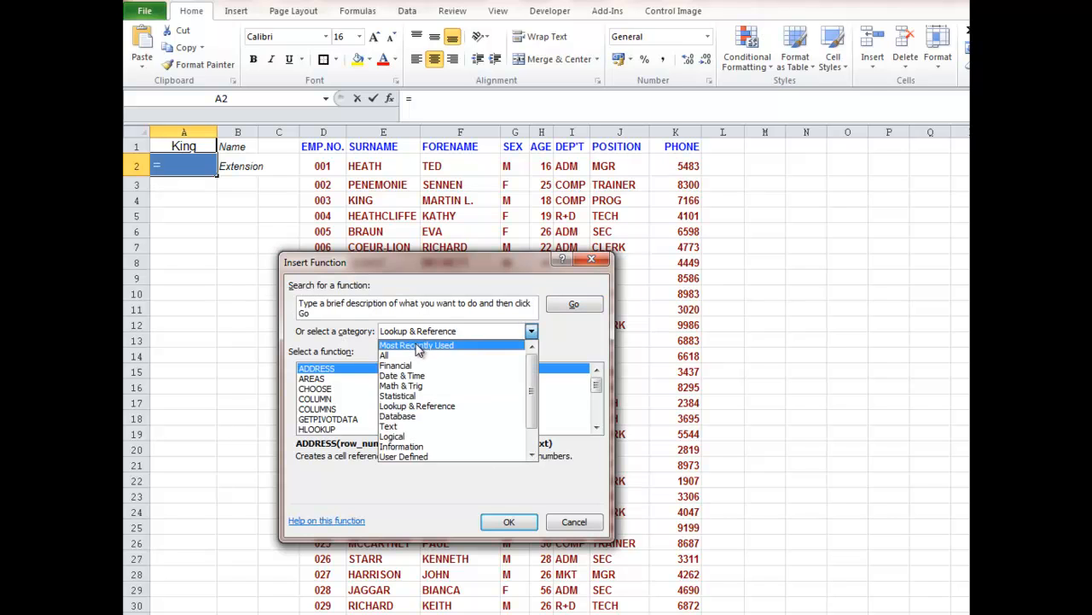
click(418, 347)
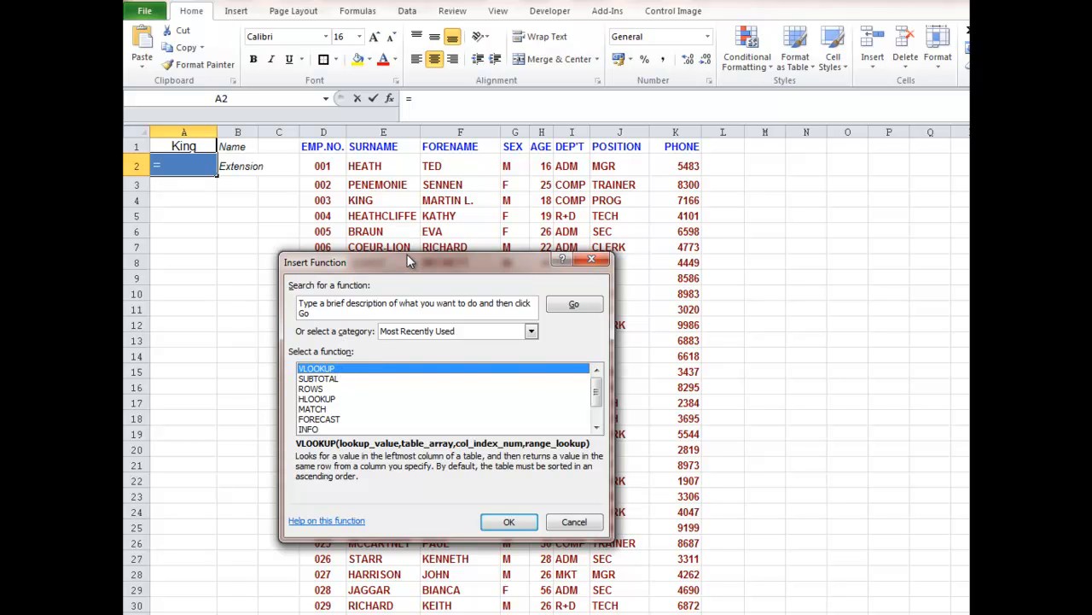
drag(406, 255, 407, 182)
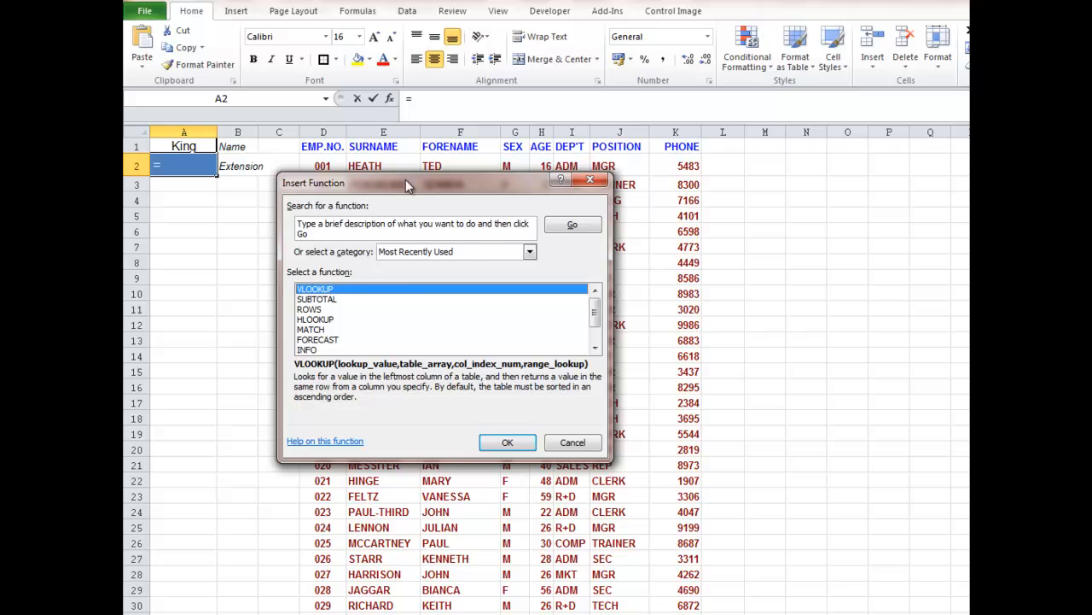
click(530, 253)
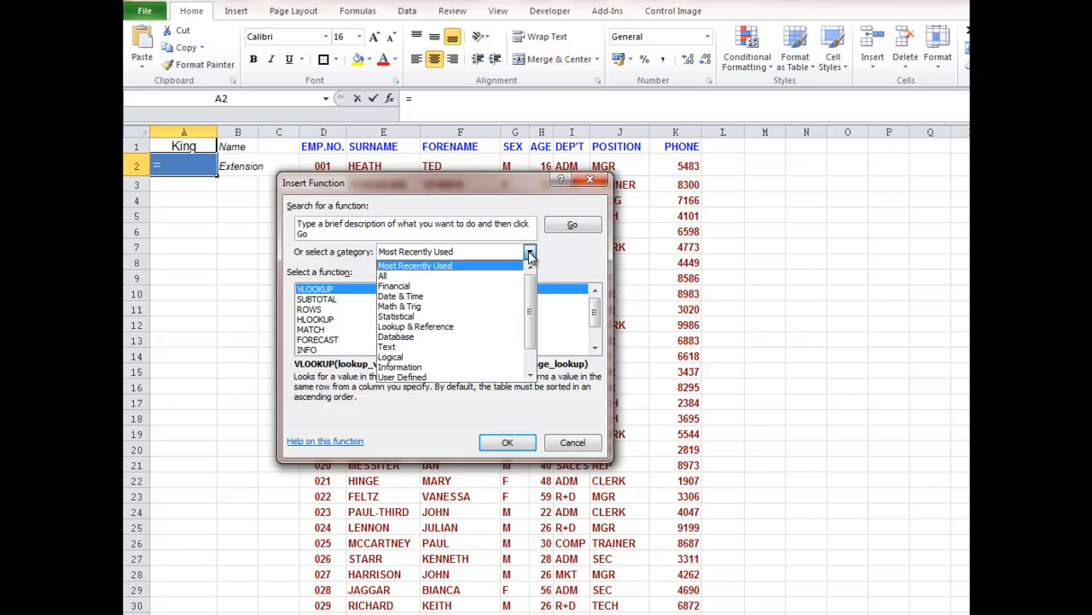
click(427, 326)
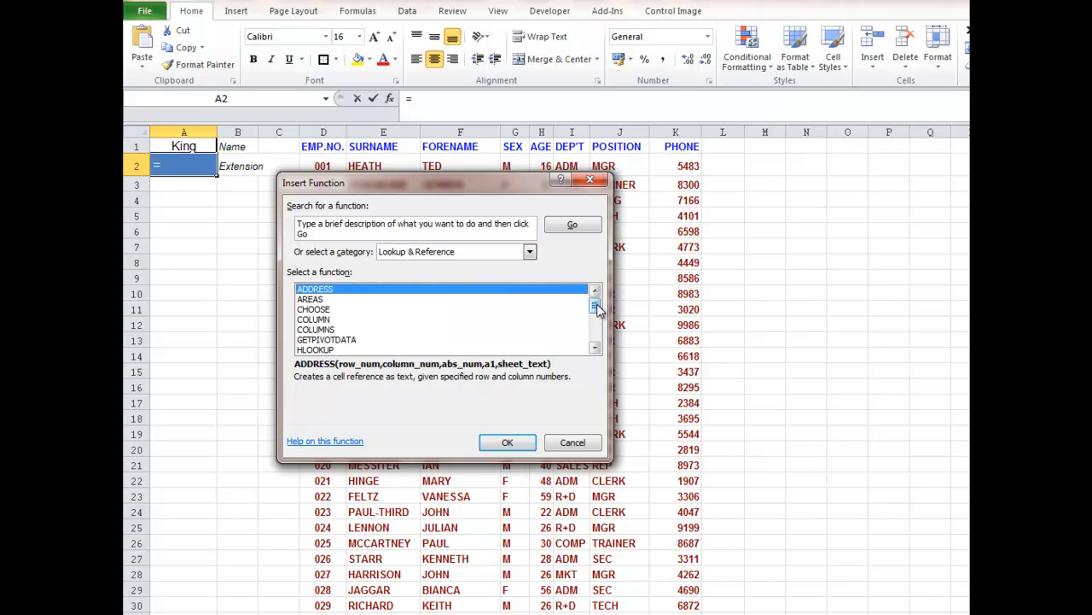
drag(597, 309, 596, 334)
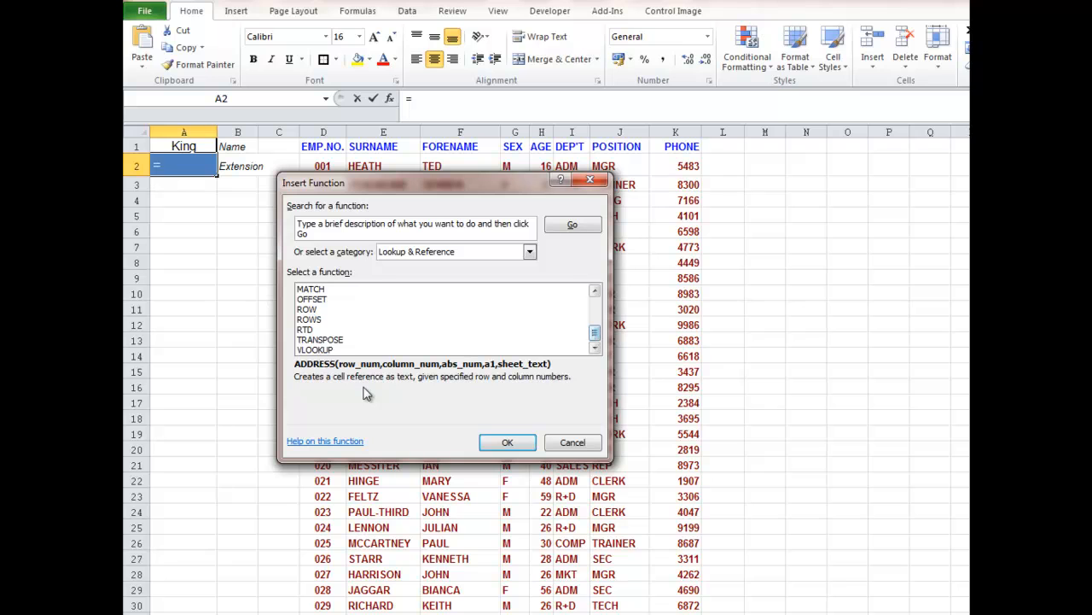
click(324, 352)
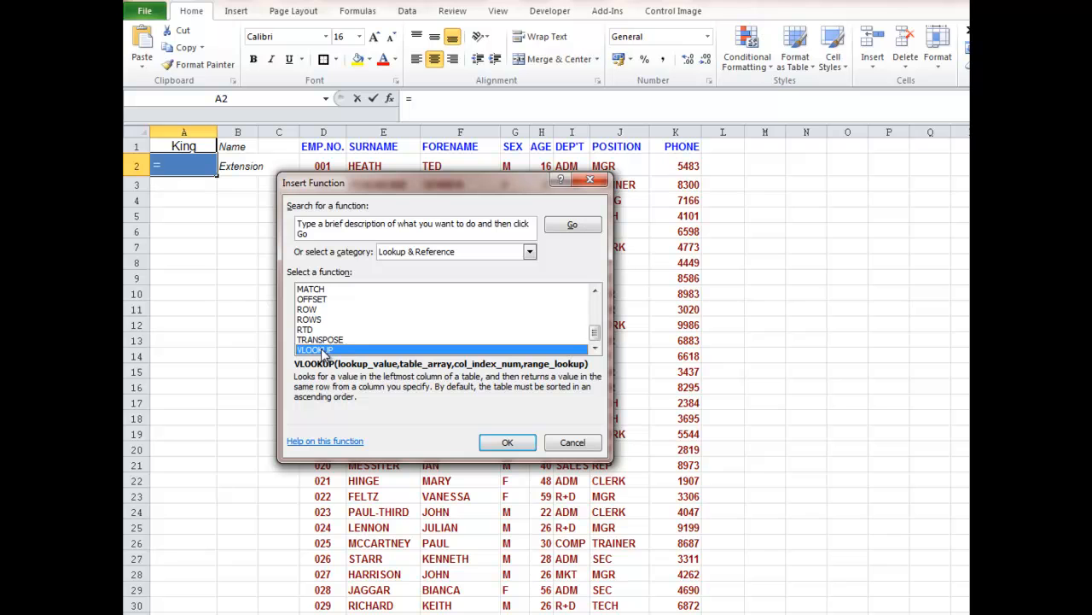
click(508, 442)
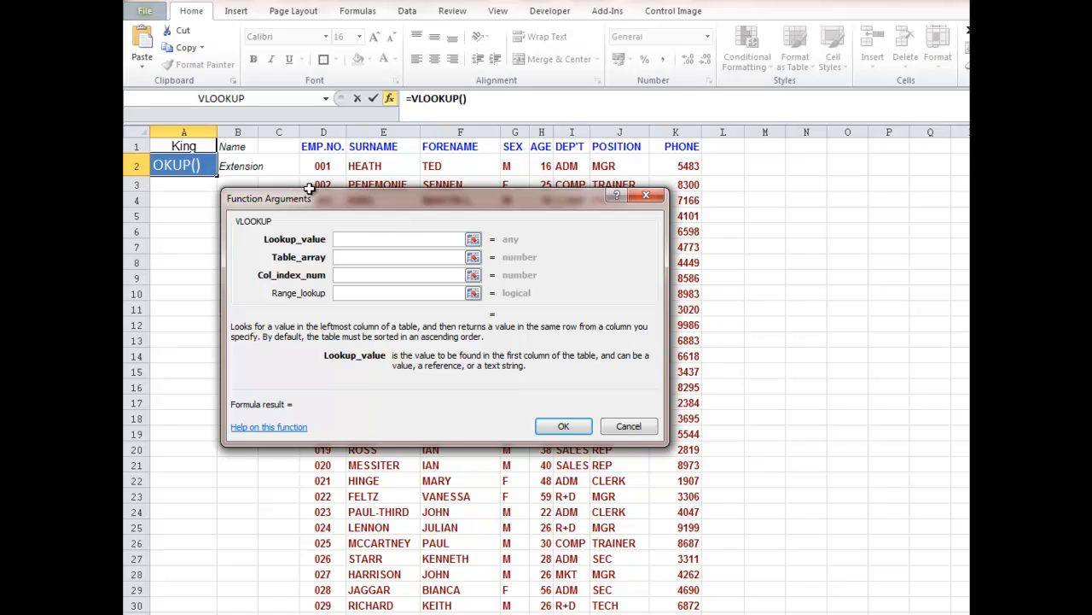
- Complete the VLOOKUP in A2 with lookup value A1, table array E2:K30, column index 7 and range lookup 0
click(177, 142)
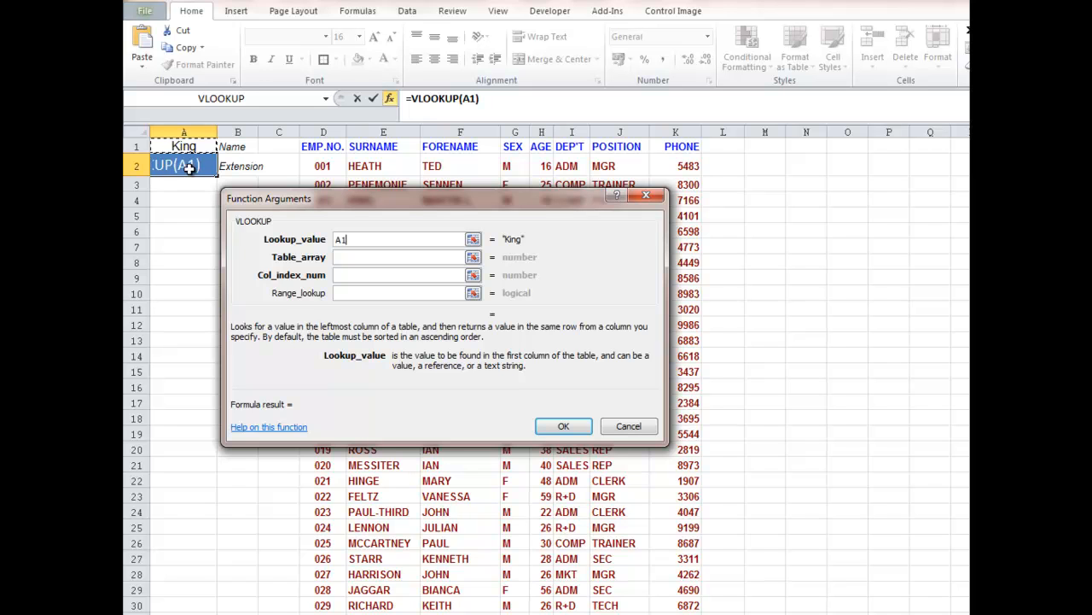
click(339, 256)
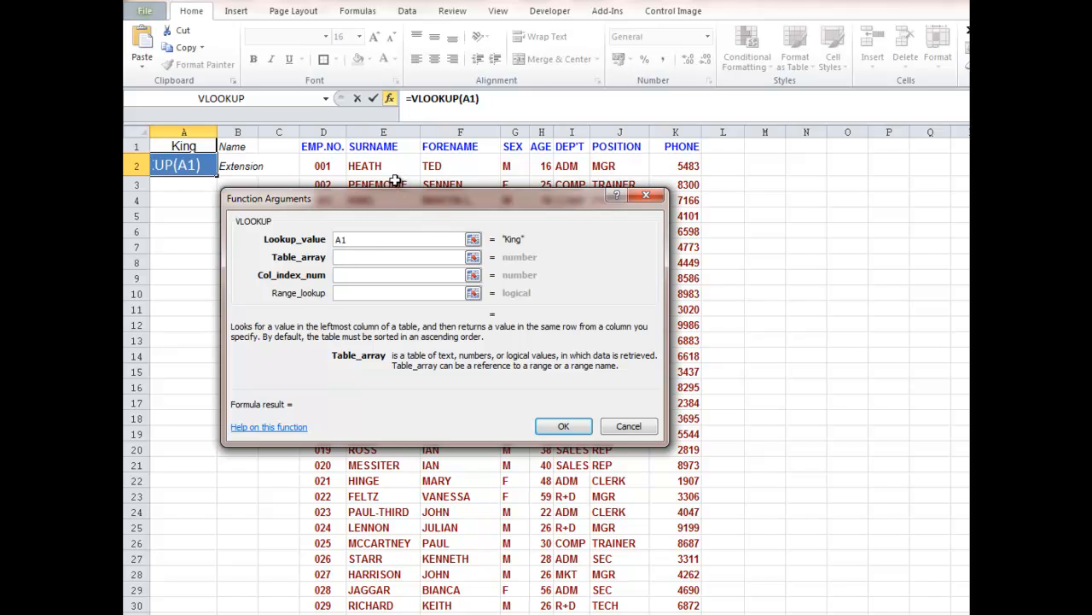
drag(381, 166, 661, 607)
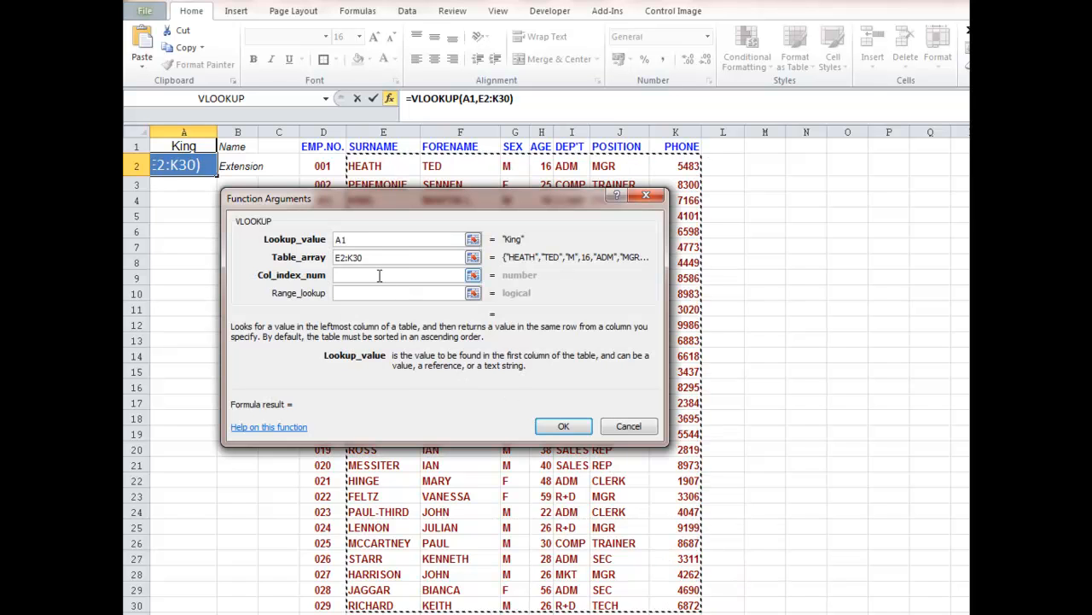
click(379, 275)
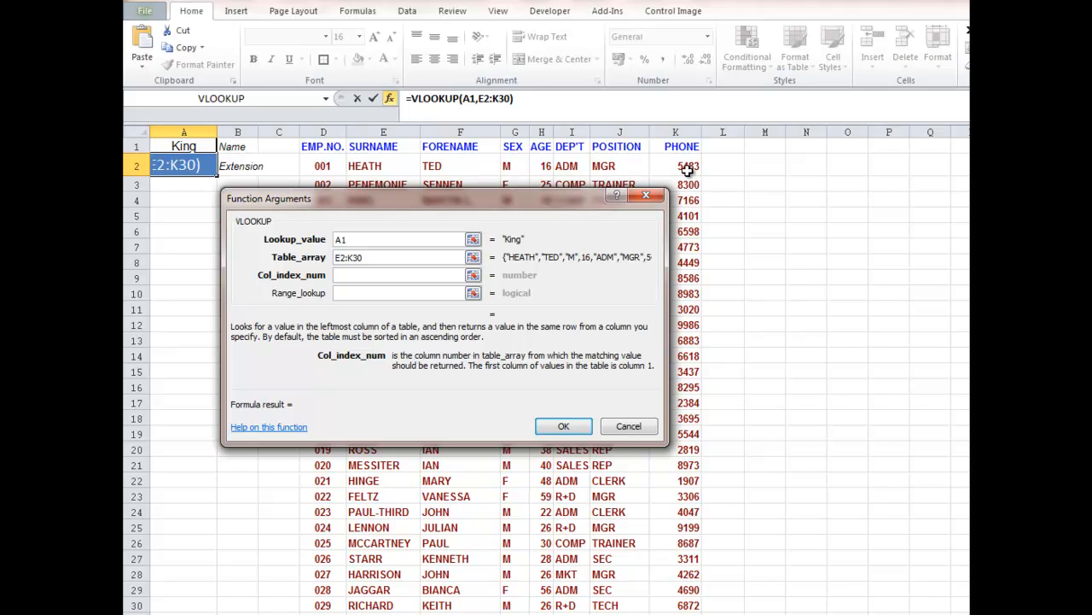
text(7)
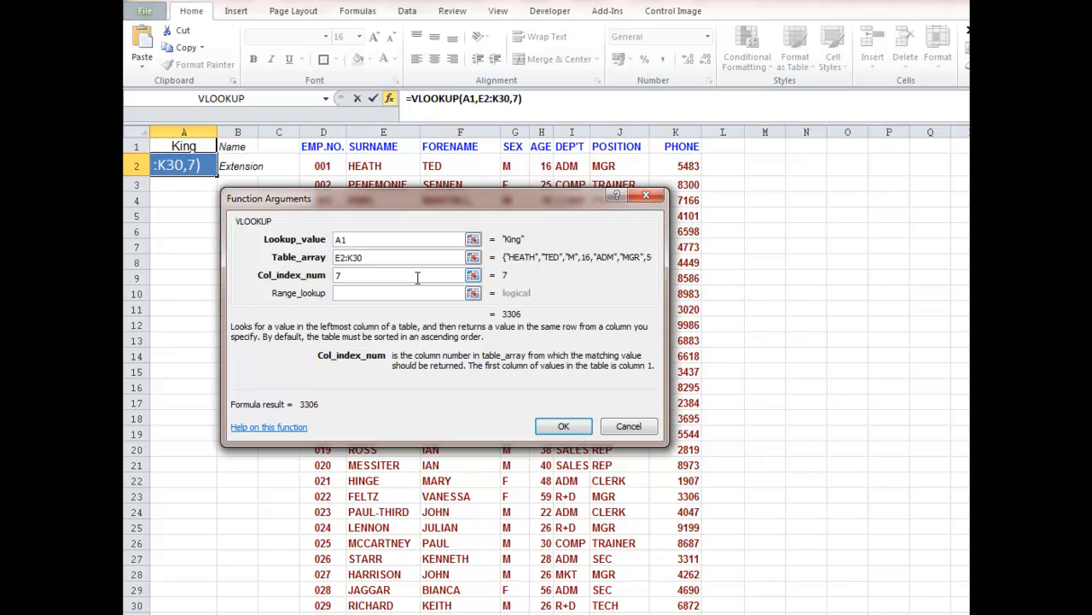
click(398, 291)
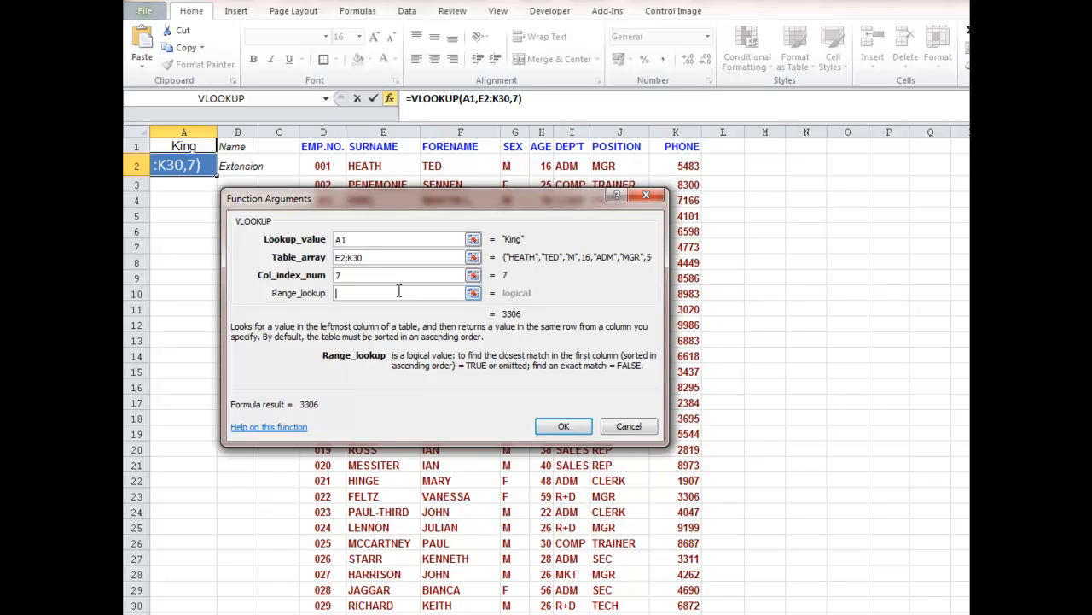
text(0)
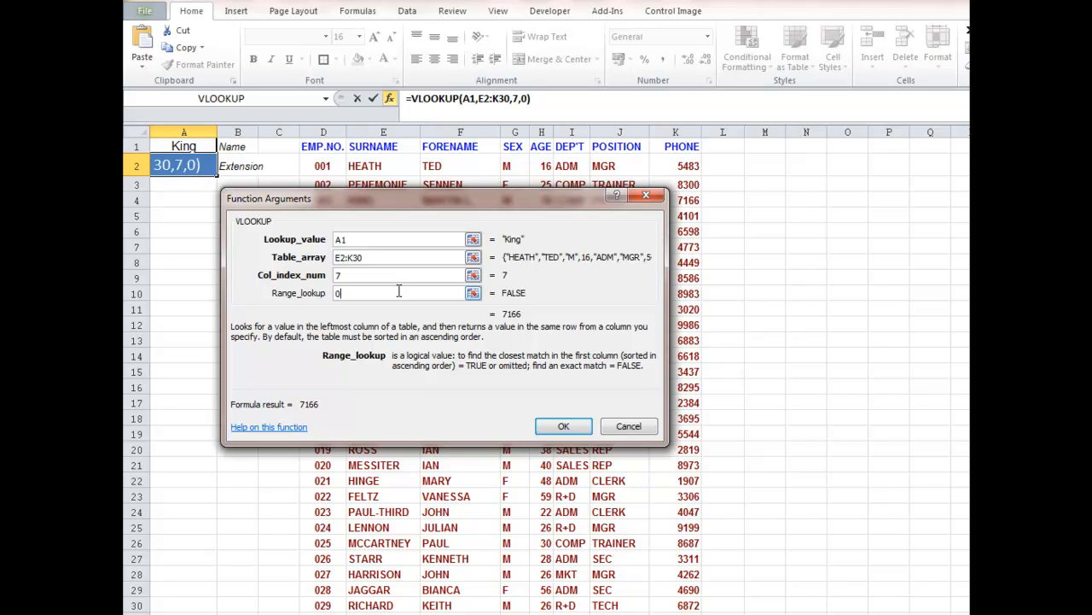
click(553, 427)
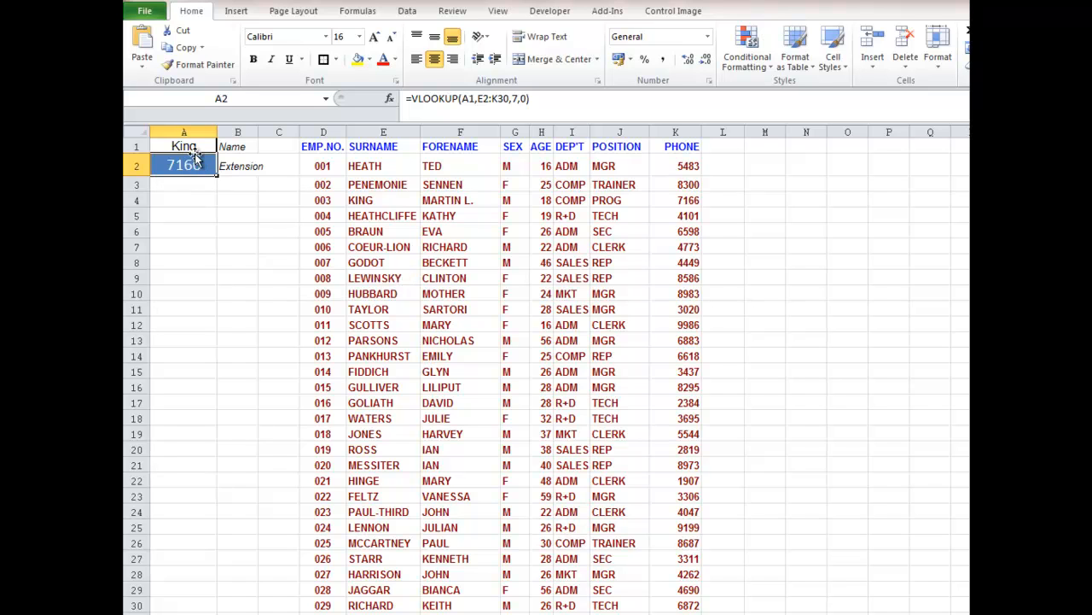
- Test the lookup by entering row 8's surname in cell A1, and select E8:K8 to check the matching record
click(195, 143)
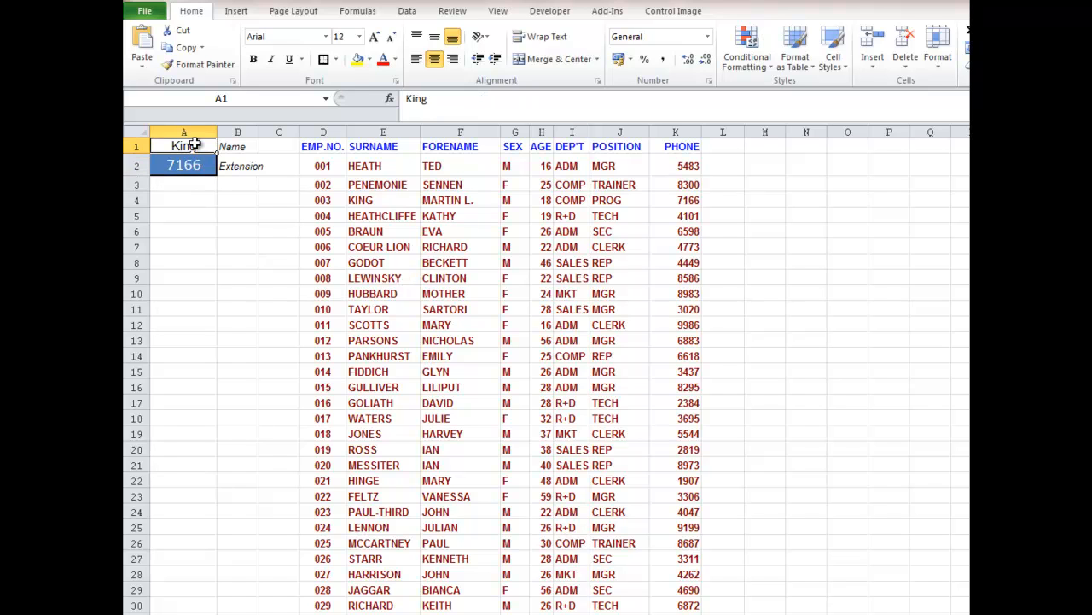
text(Godot)
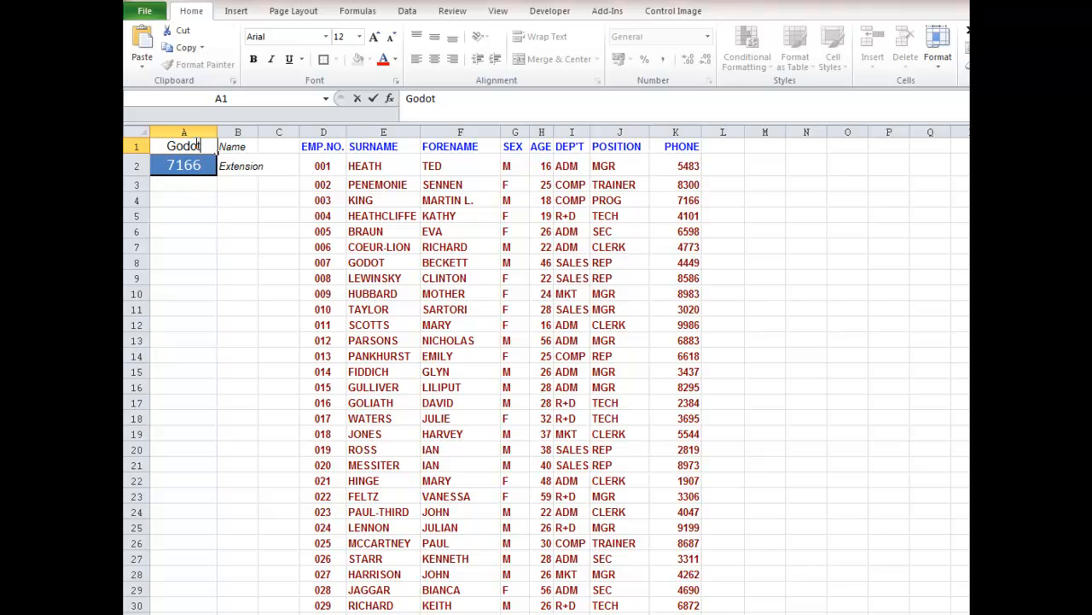
key(Return)
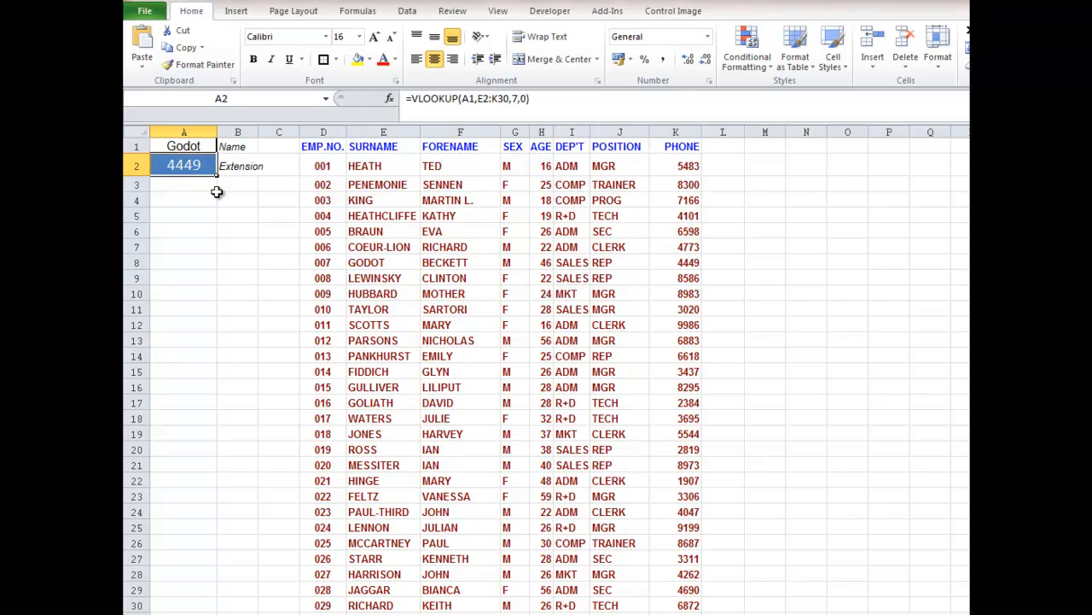
drag(358, 262, 666, 264)
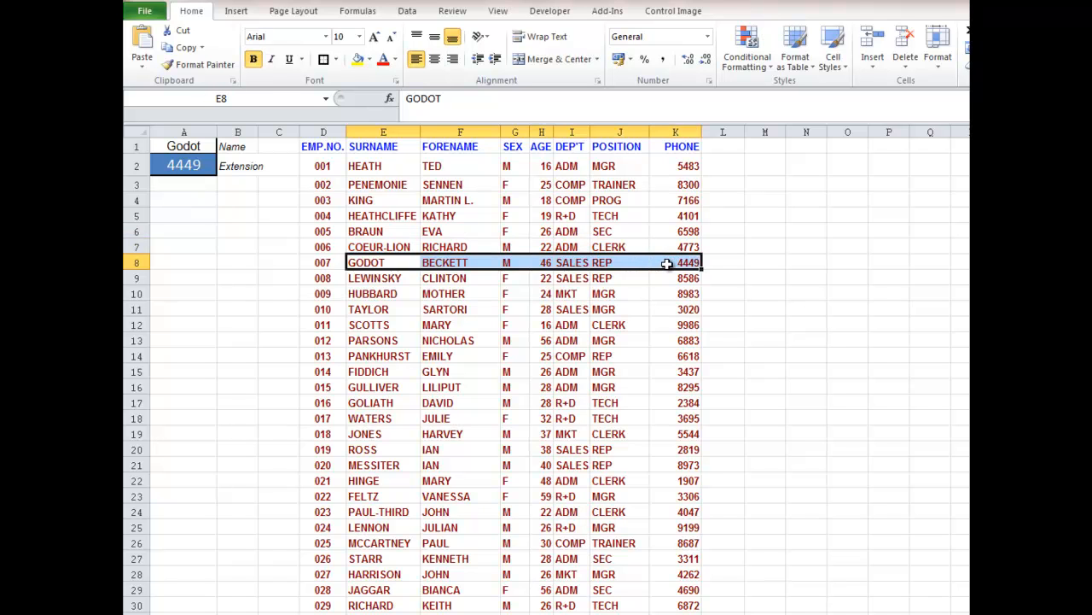